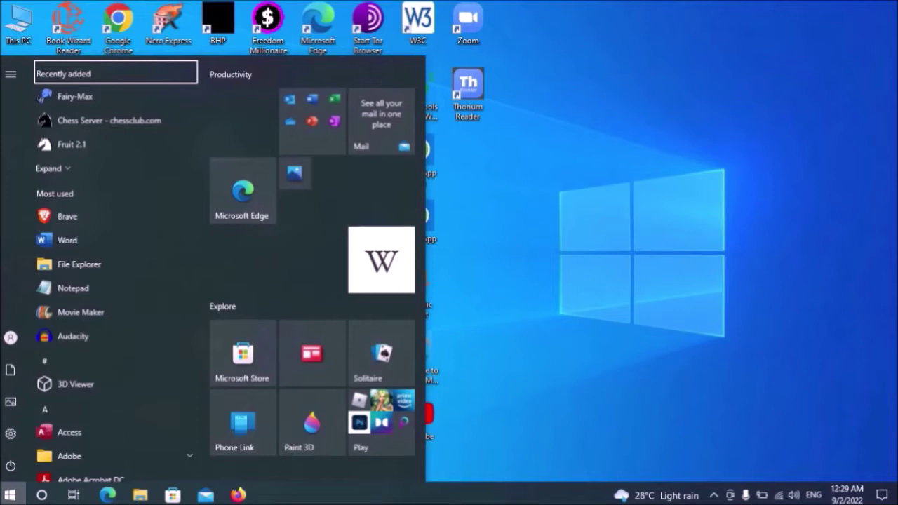
Step: Look through the recently added and most used apps in the Start menu, from Fairy-Max down to Audacity
key("Down")
key("Down")
key("Down")
key("Down")
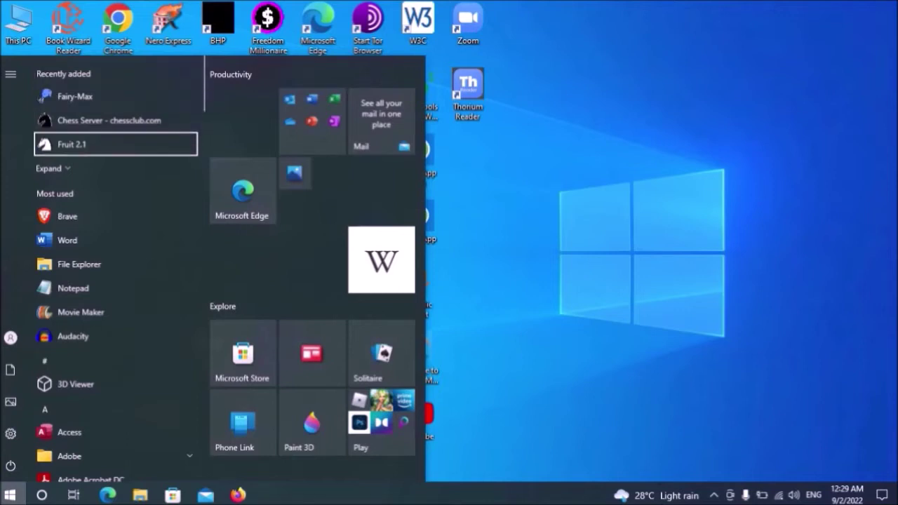
key("Down")
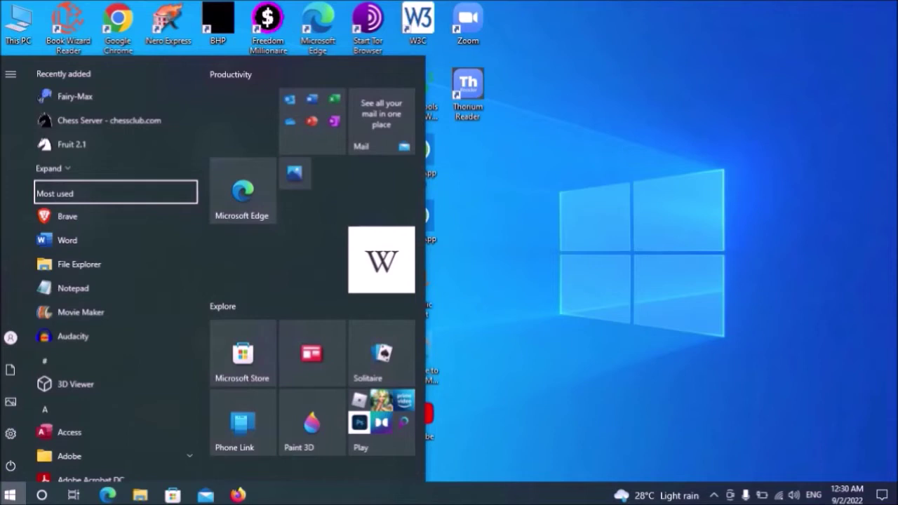
key("Down")
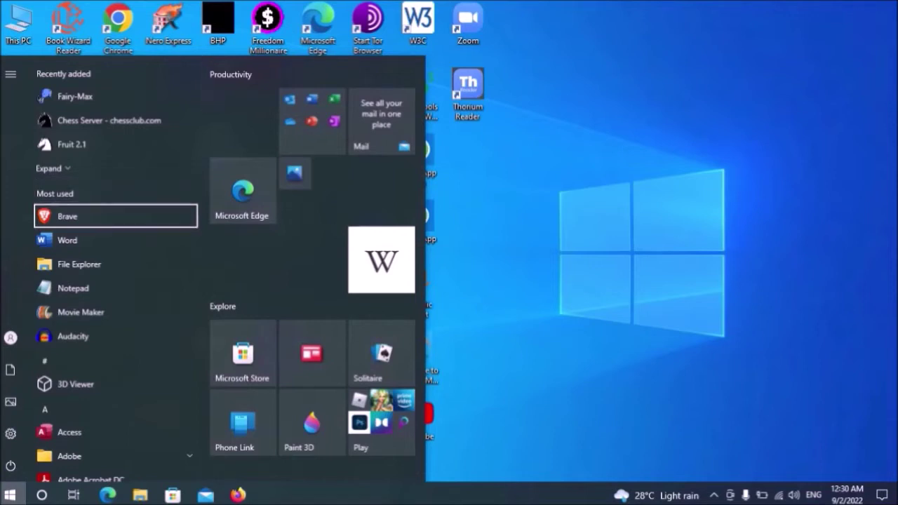
key("Down")
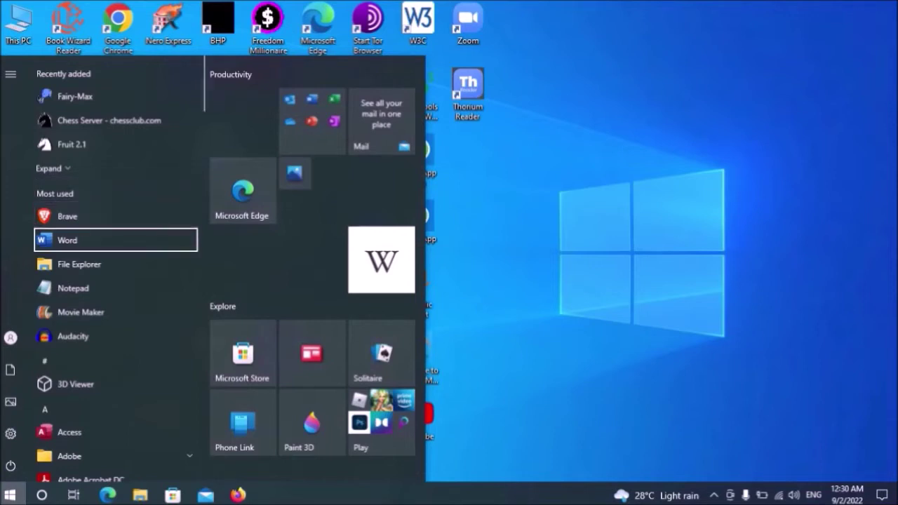
key("Down")
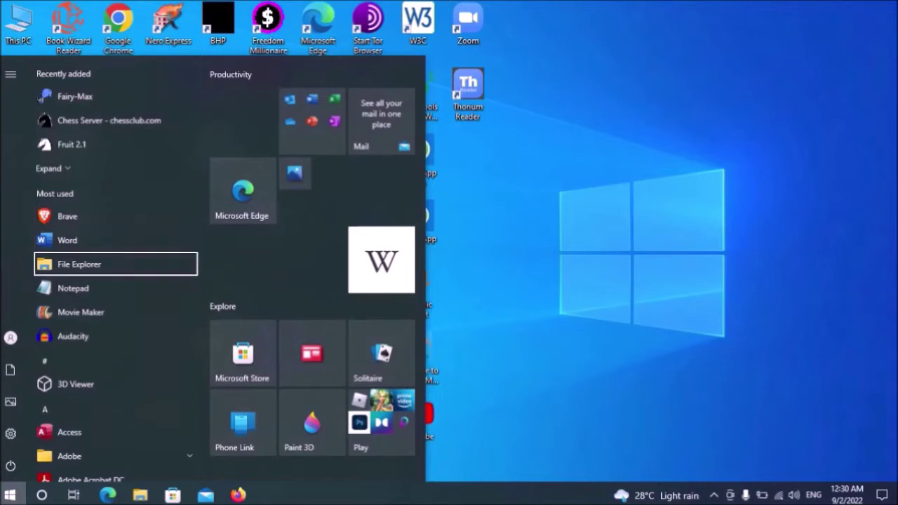
key("Down")
key("Down")
key("Down")
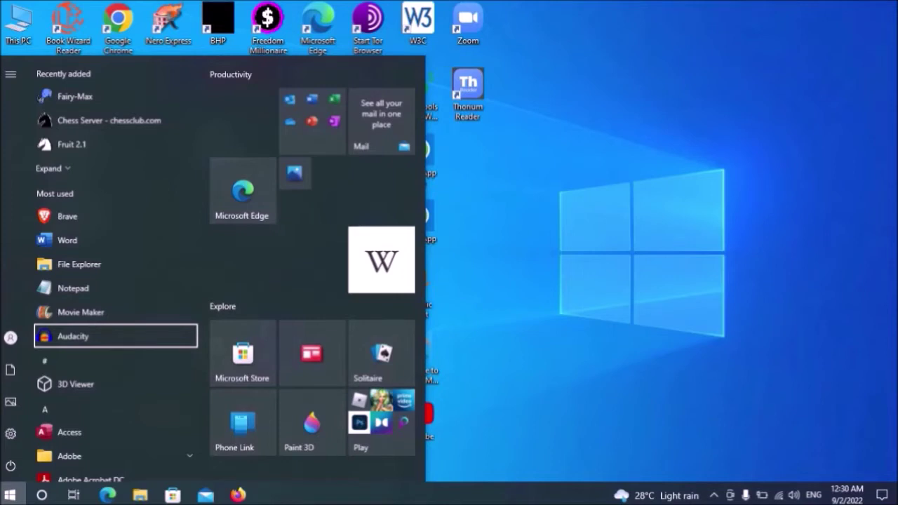
Step: Examine Notepad's context options and its recent files in the Start menu's most used list
key("Up")
key("Up")
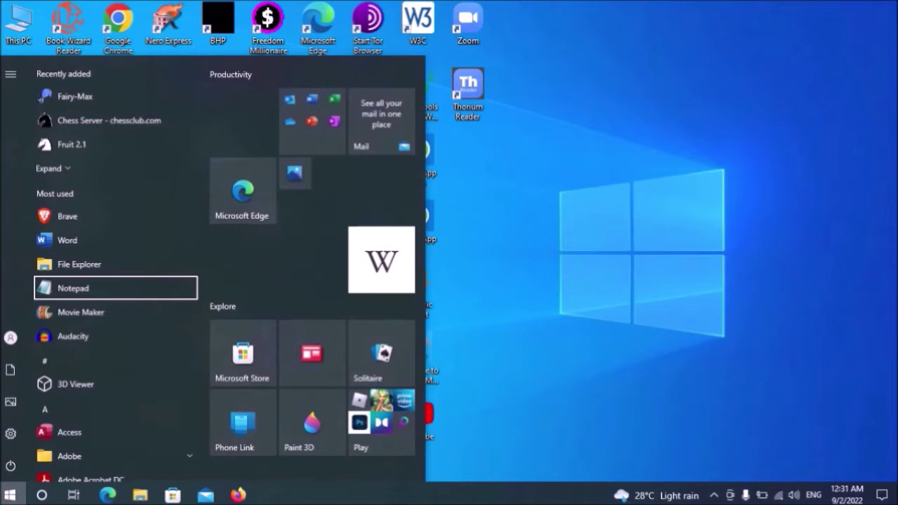
key("shift+F10")
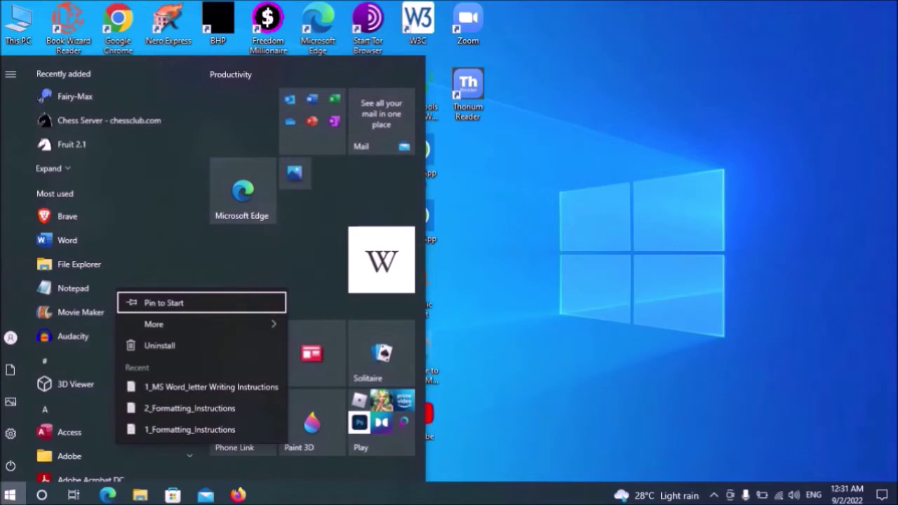
key("Down")
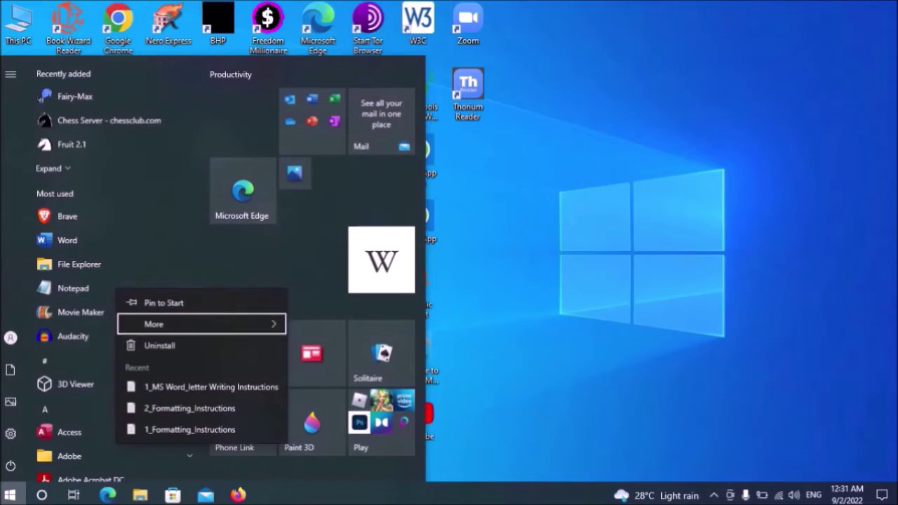
key("Down")
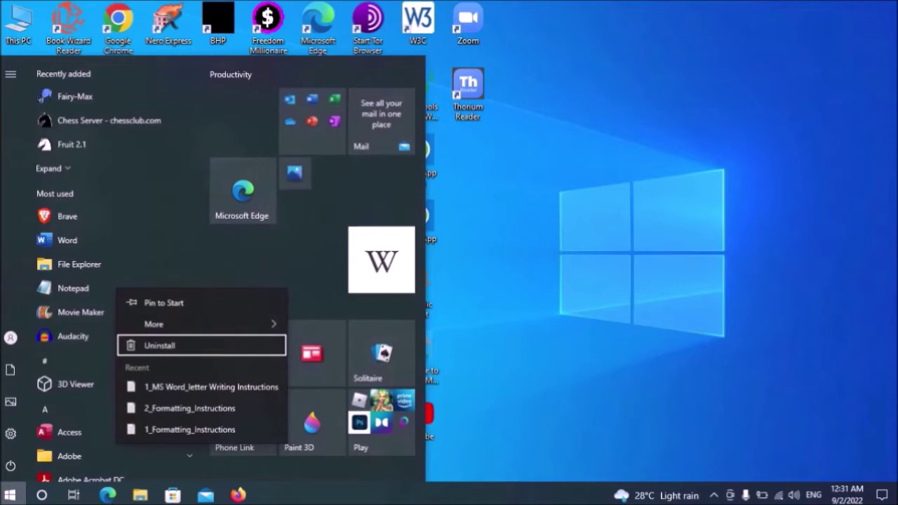
key("Down")
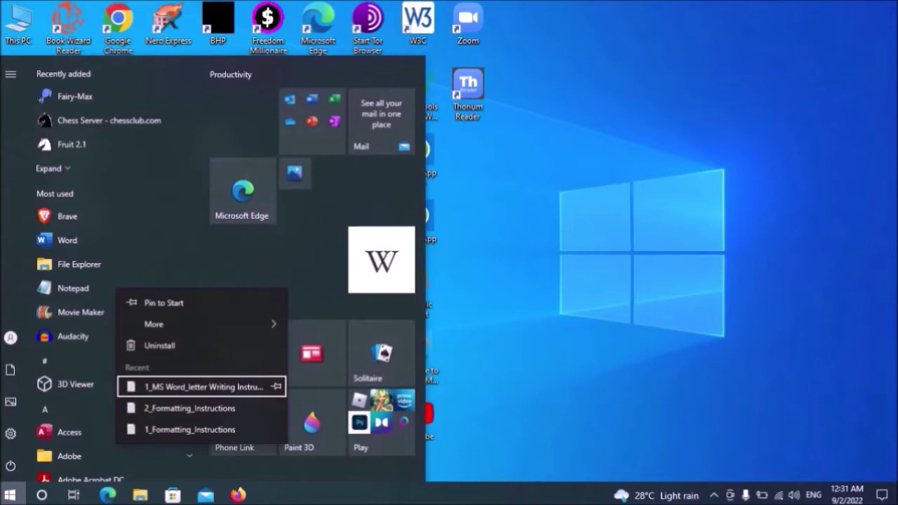
key("Down")
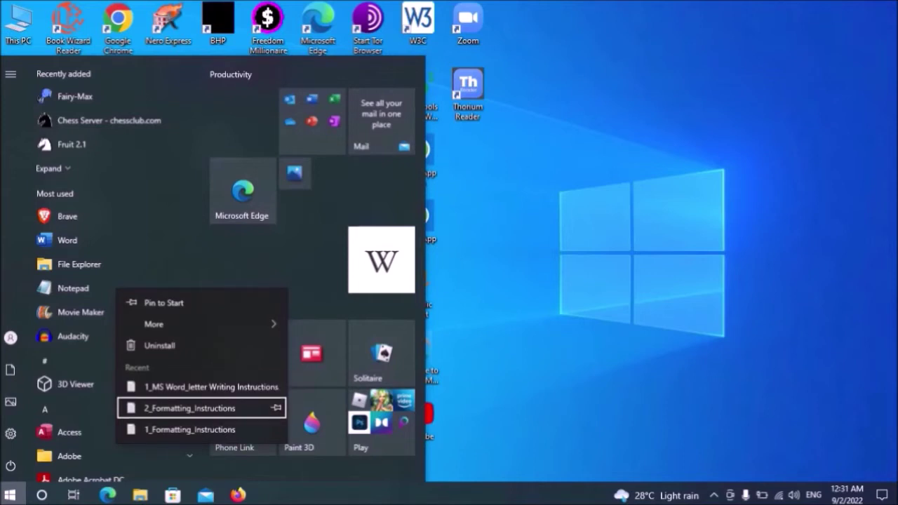
key("Down")
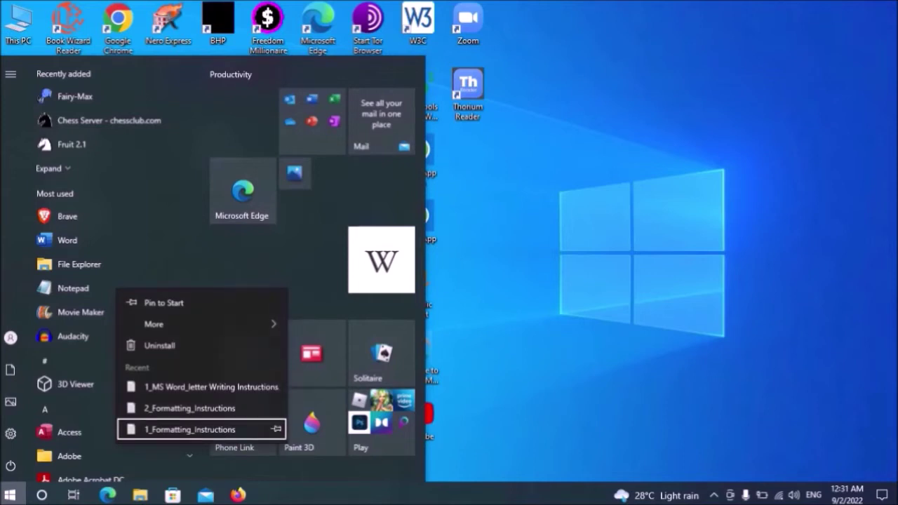
key("Down")
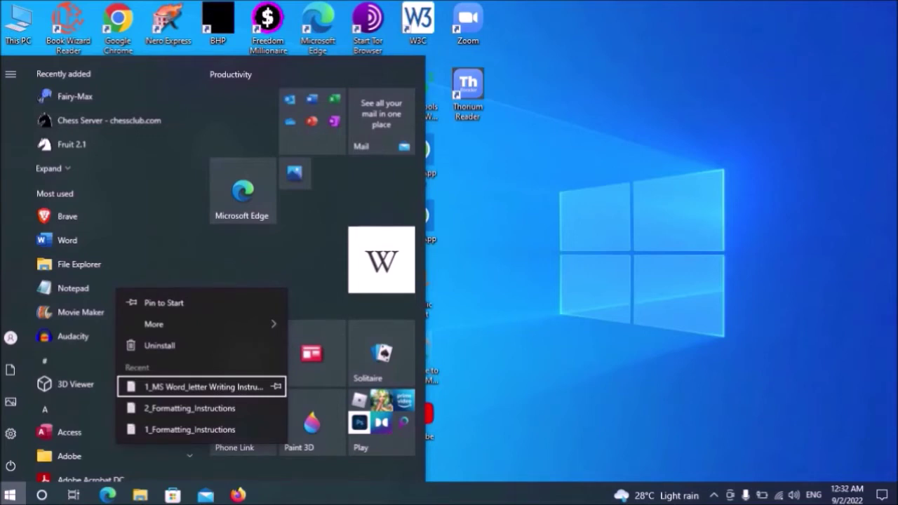
key("Escape")
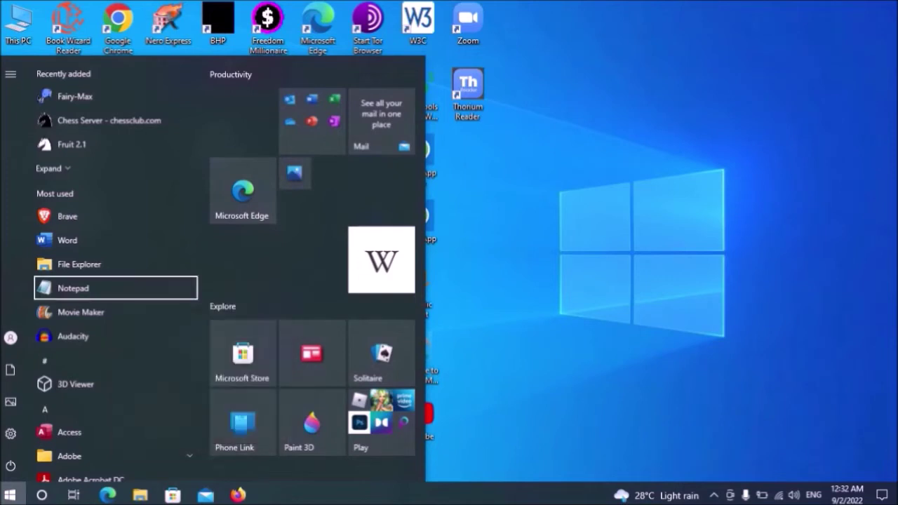
Step: Examine Brave's context options and its most visited sites in the most used list
key("Up")
key("Up")
key("Up")
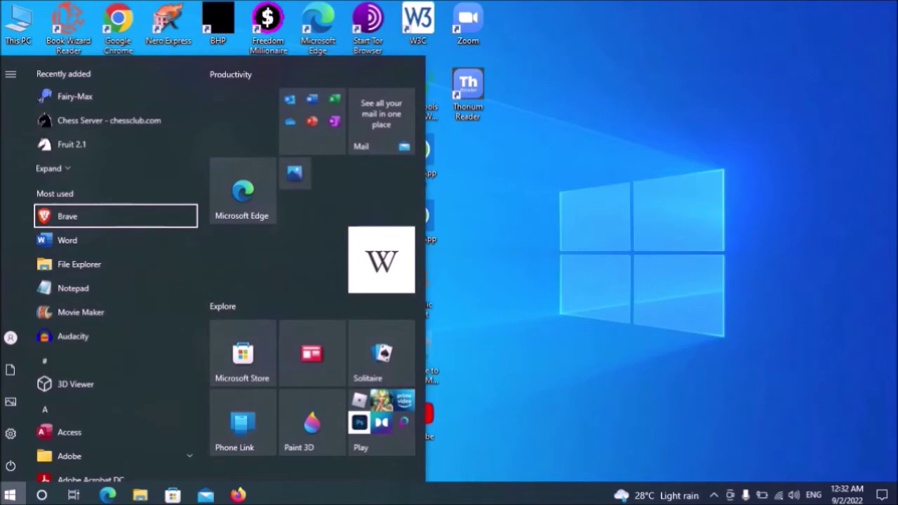
key("shift+F10")
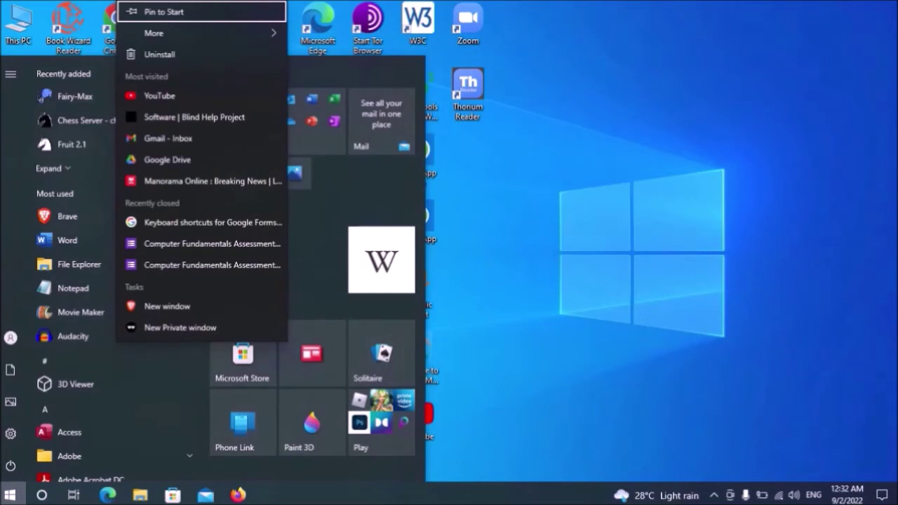
key("Down")
key("Down")
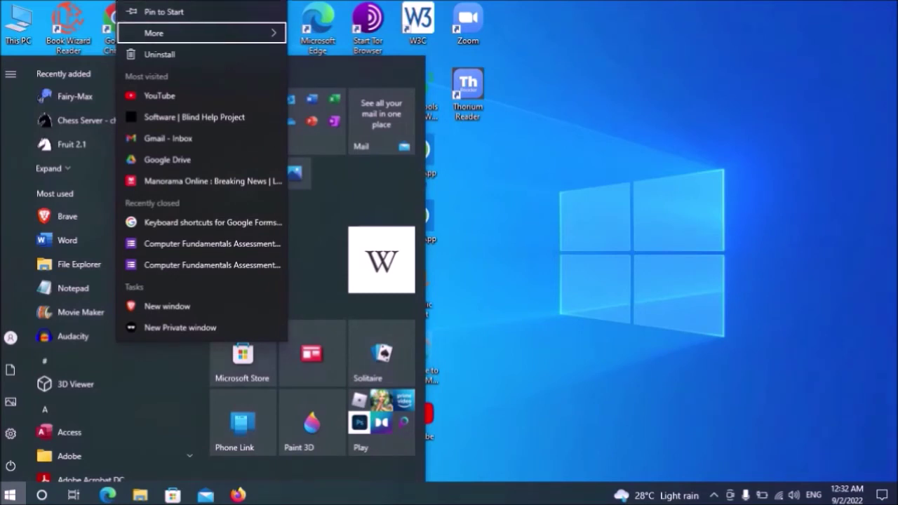
key("Down")
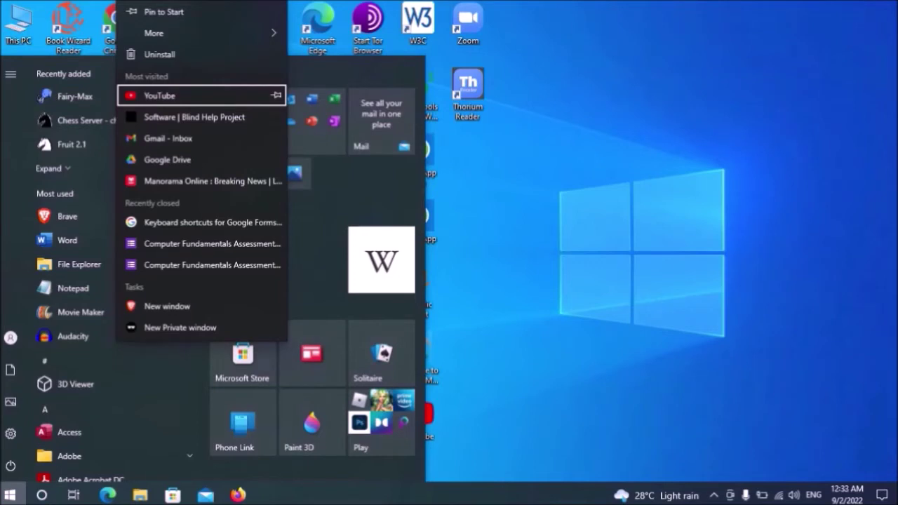
key("Down")
key("Down")
key("Down")
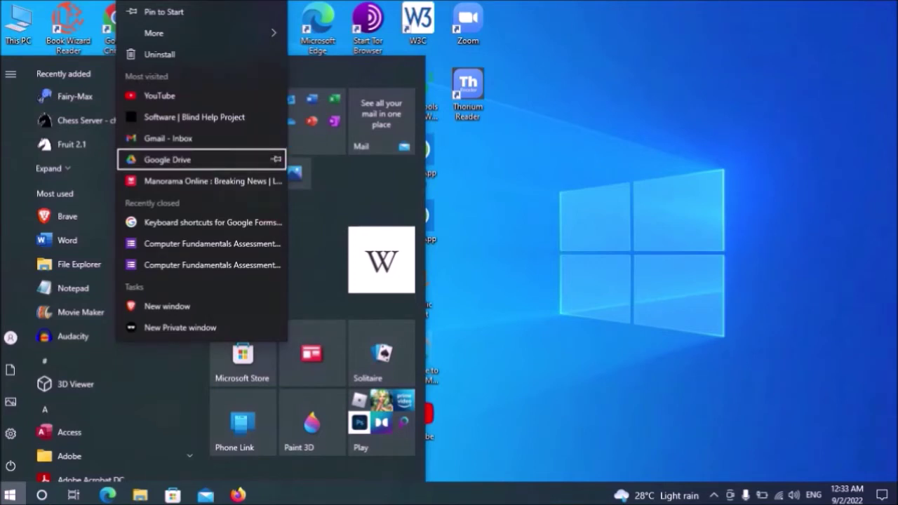
key("Down")
key("Down")
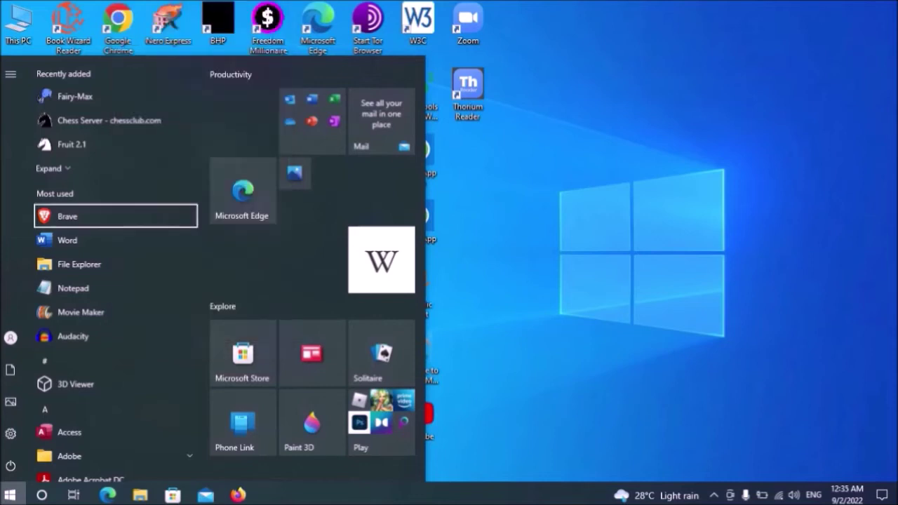
Step: Review Word's context options and its recent documents, from Question down to The Bundle of Sticks
key("Down")
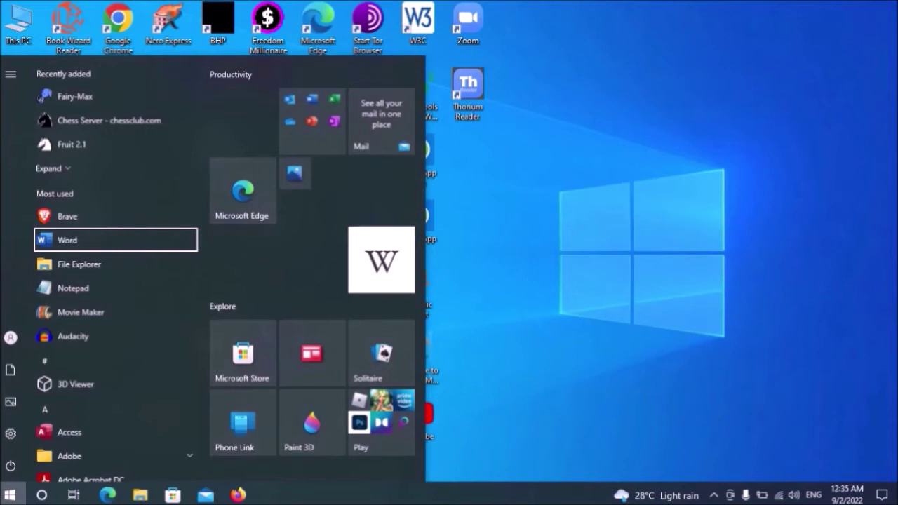
key("shift+F10")
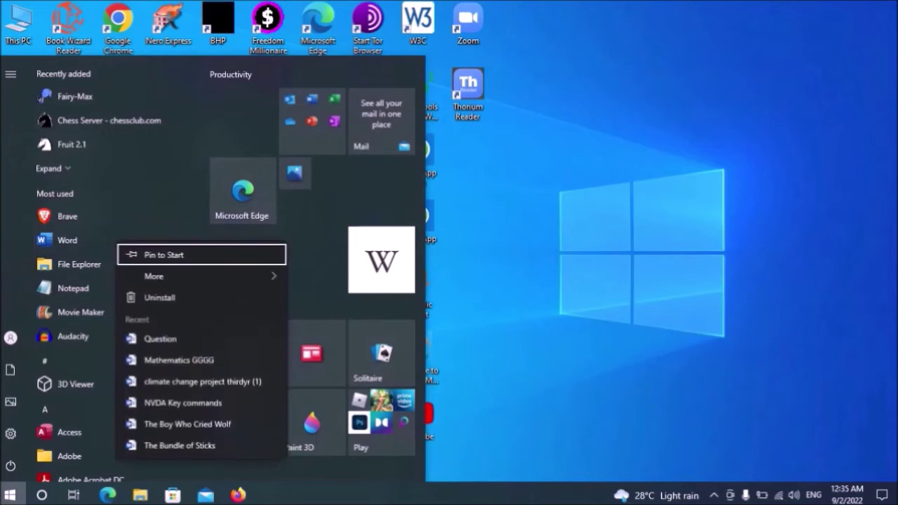
key("Down")
key("Down")
key("Down")
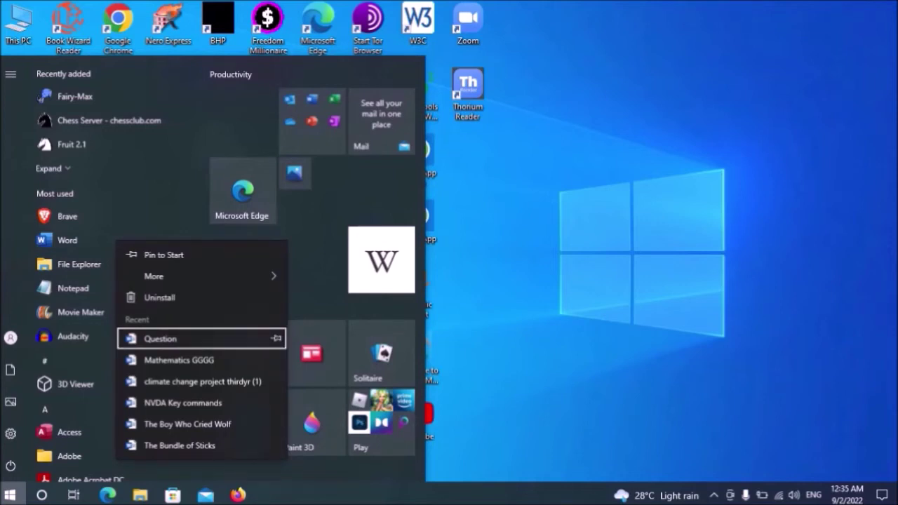
key("Down")
key("Down")
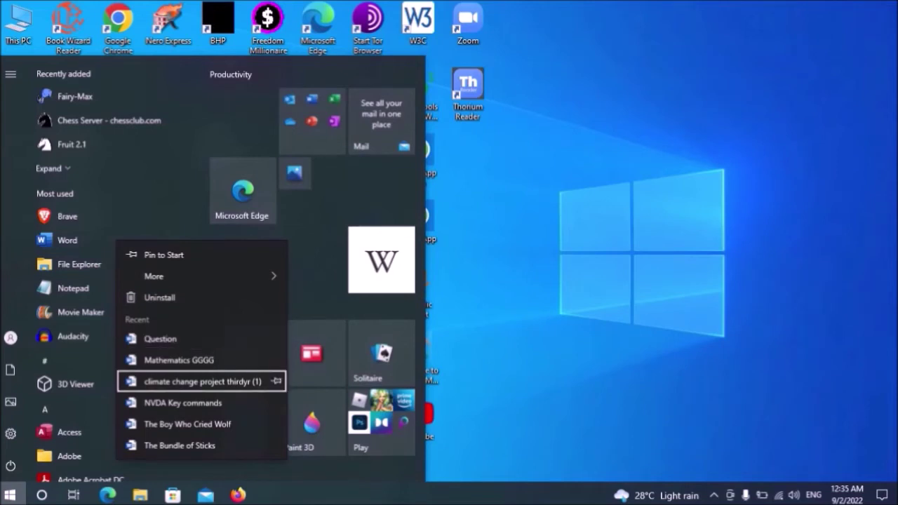
key("Down")
key("Down")
key("Down")
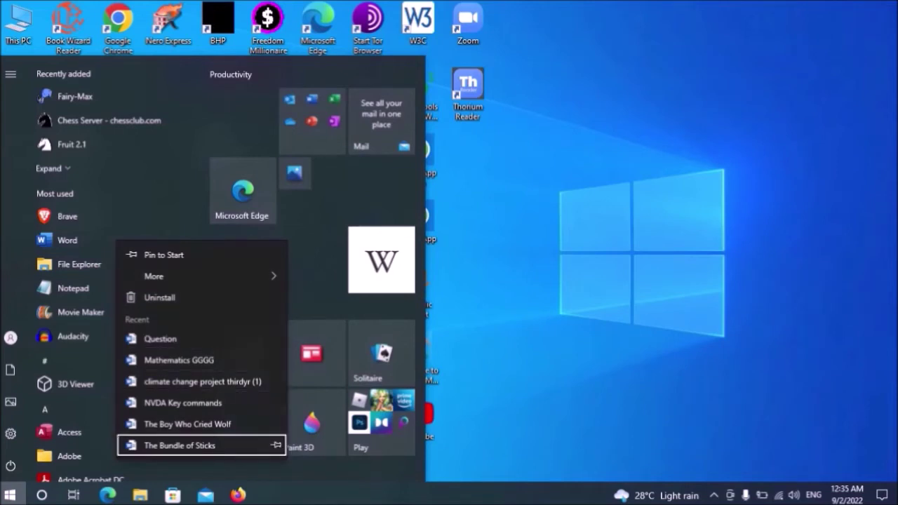
Step: Pin the recent document "climate change project thirdyr (1)" to Word's jump list
key("Up")
key("Up")
key("Up")
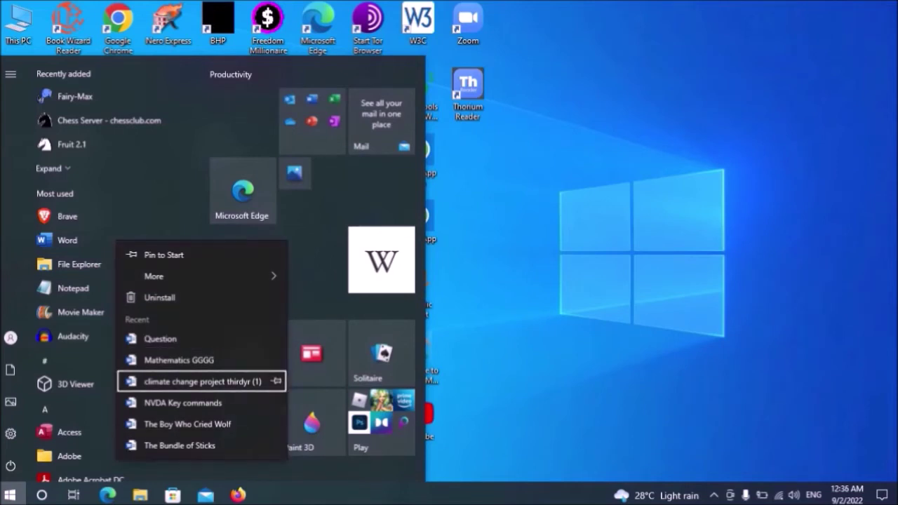
key("Right")
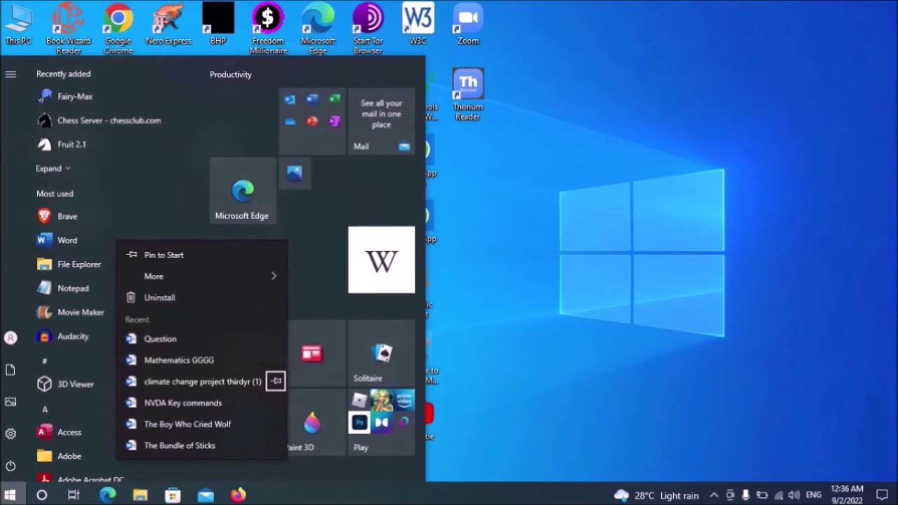
key("Left")
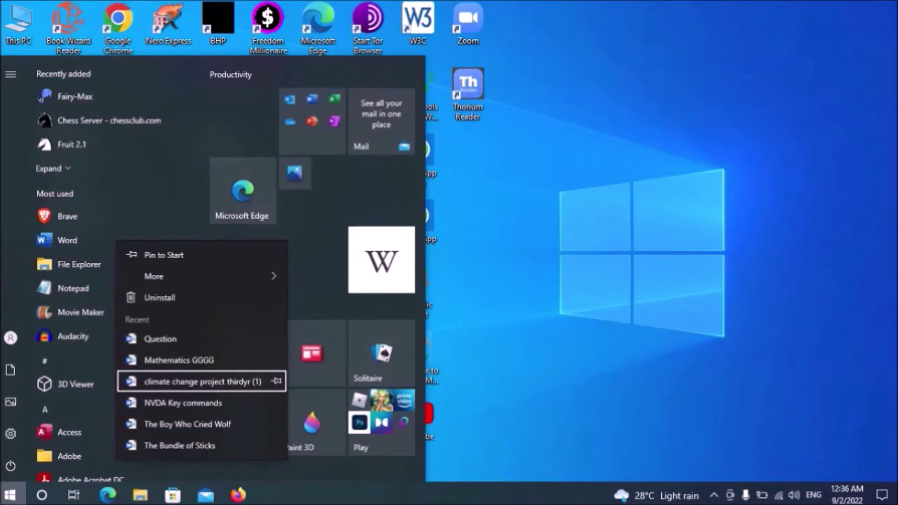
key("Right")
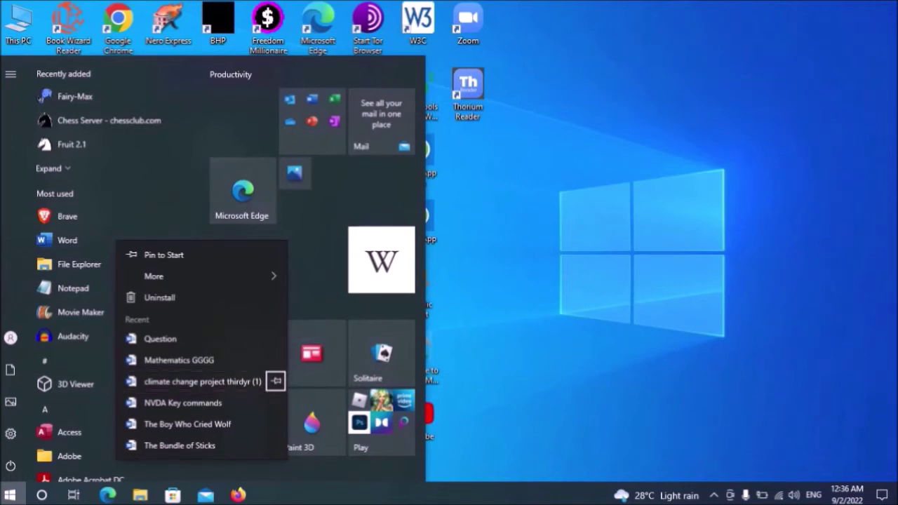
key("Return")
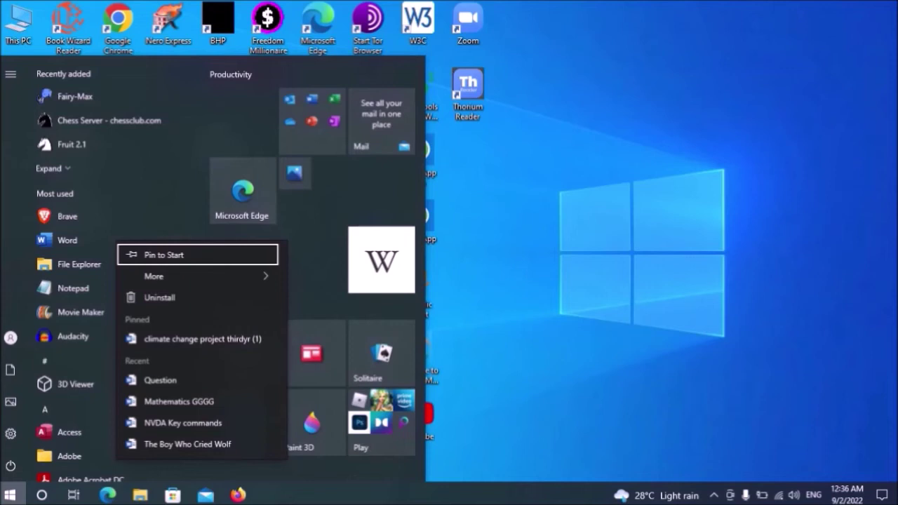
Step: Unpin "climate change project thirdyr (1)" from the pinned documents in Word's jump list
key("Down")
key("Down")
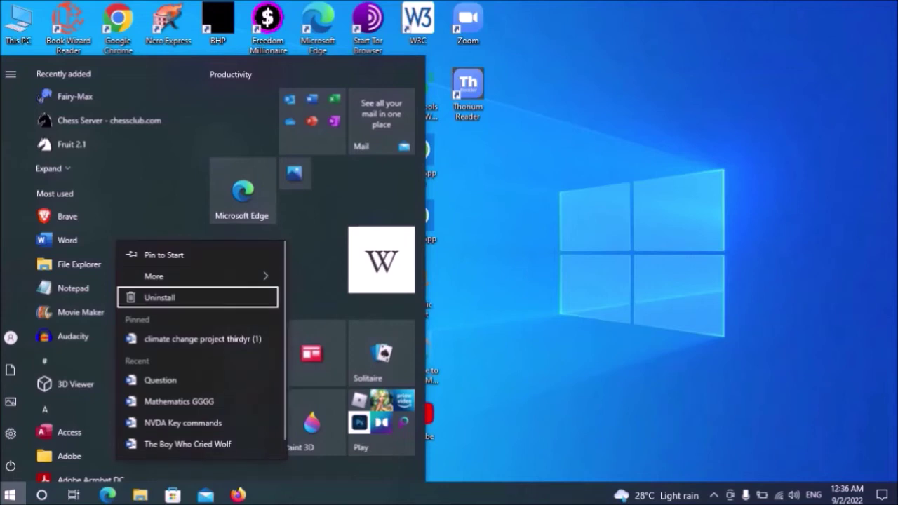
key("Down")
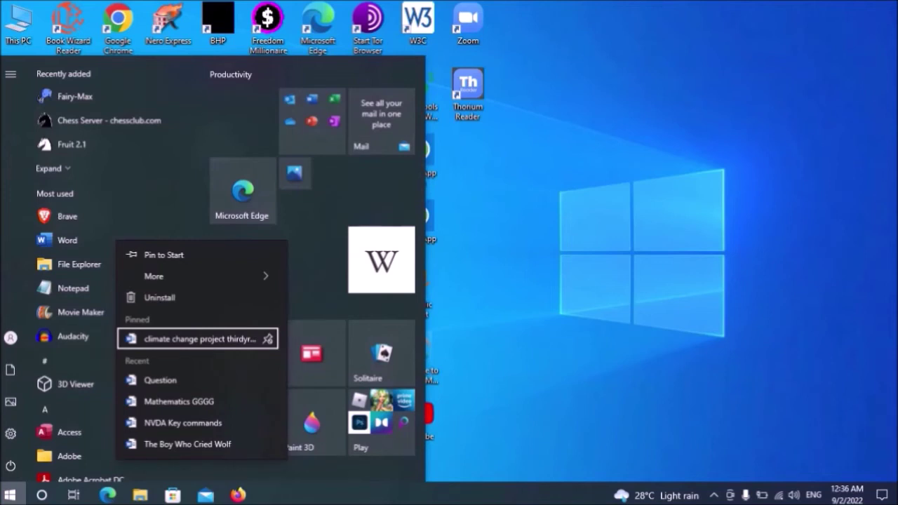
key("Down")
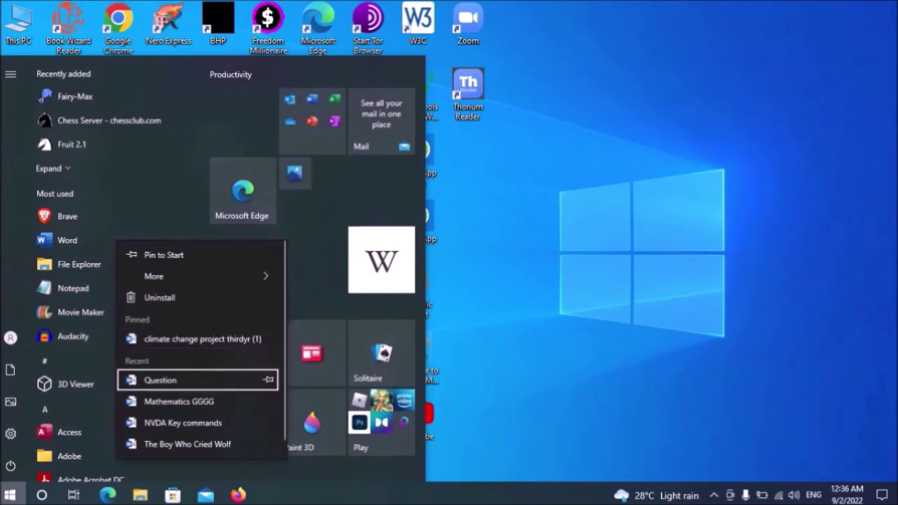
key("Up")
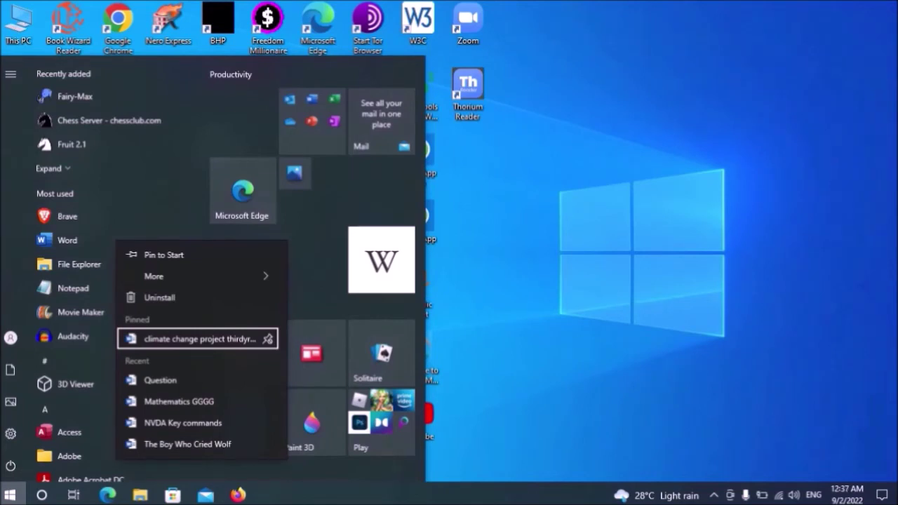
key("Right")
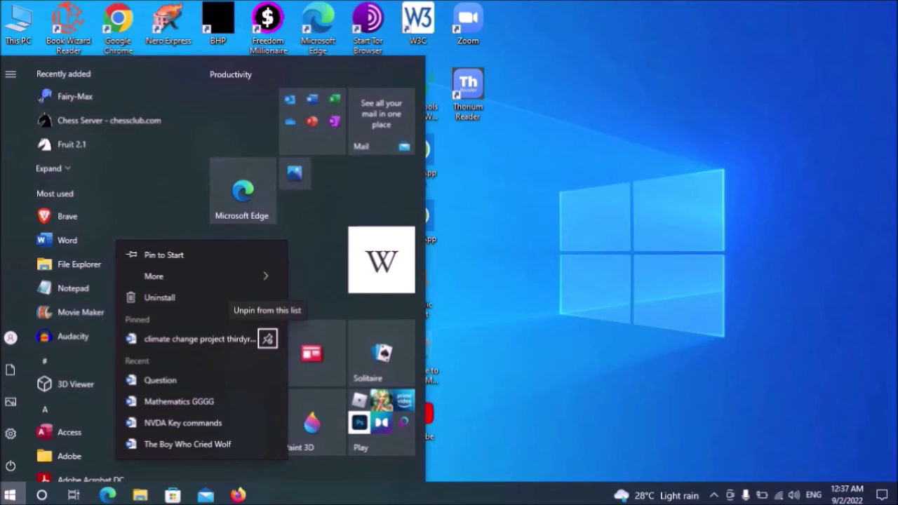
key("Return")
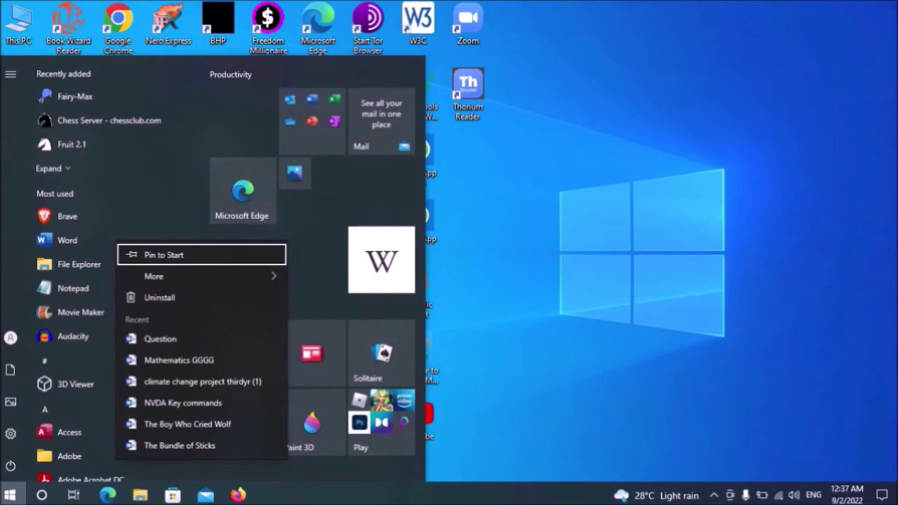
Step: Check the recent documents in Word's jump list, starting with Question
key("Down")
key("Down")
key("Down")
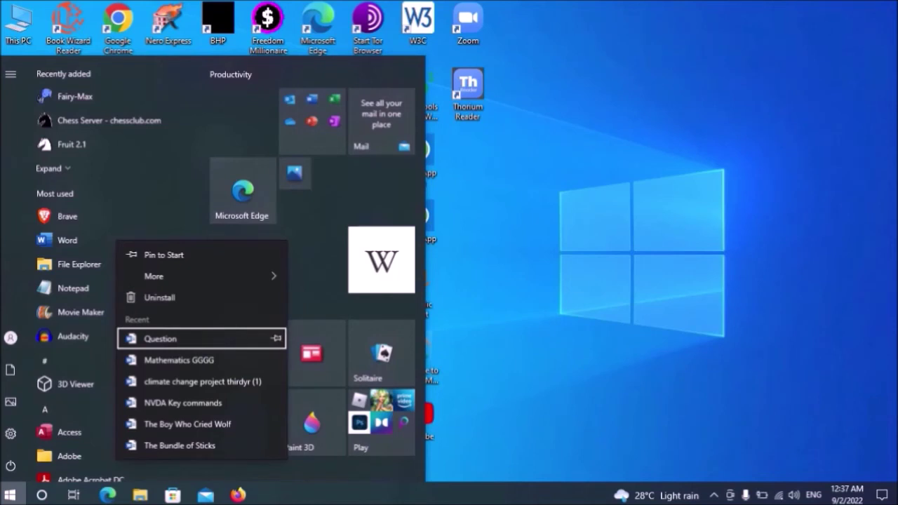